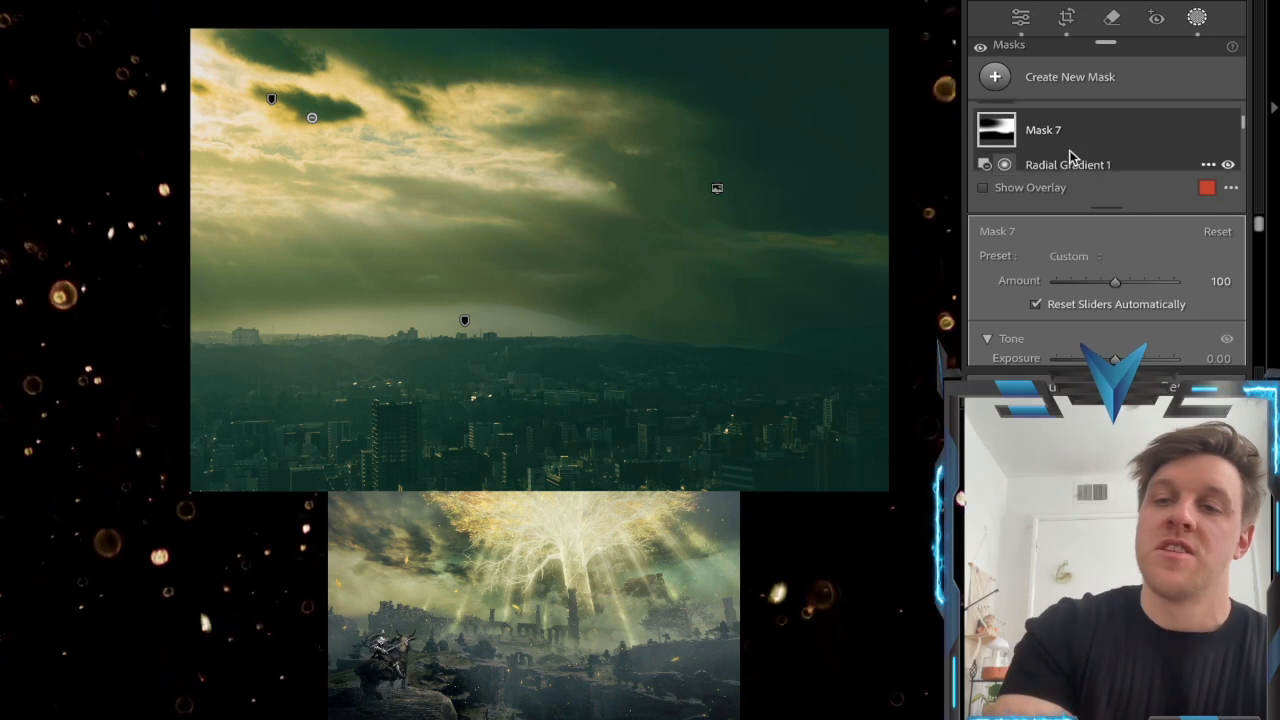
Turn on the visibility of Mask 8
{"action": "scroll", "coordinate": [1080, 137], "scroll_direction": "down", "scroll_amount": 1}
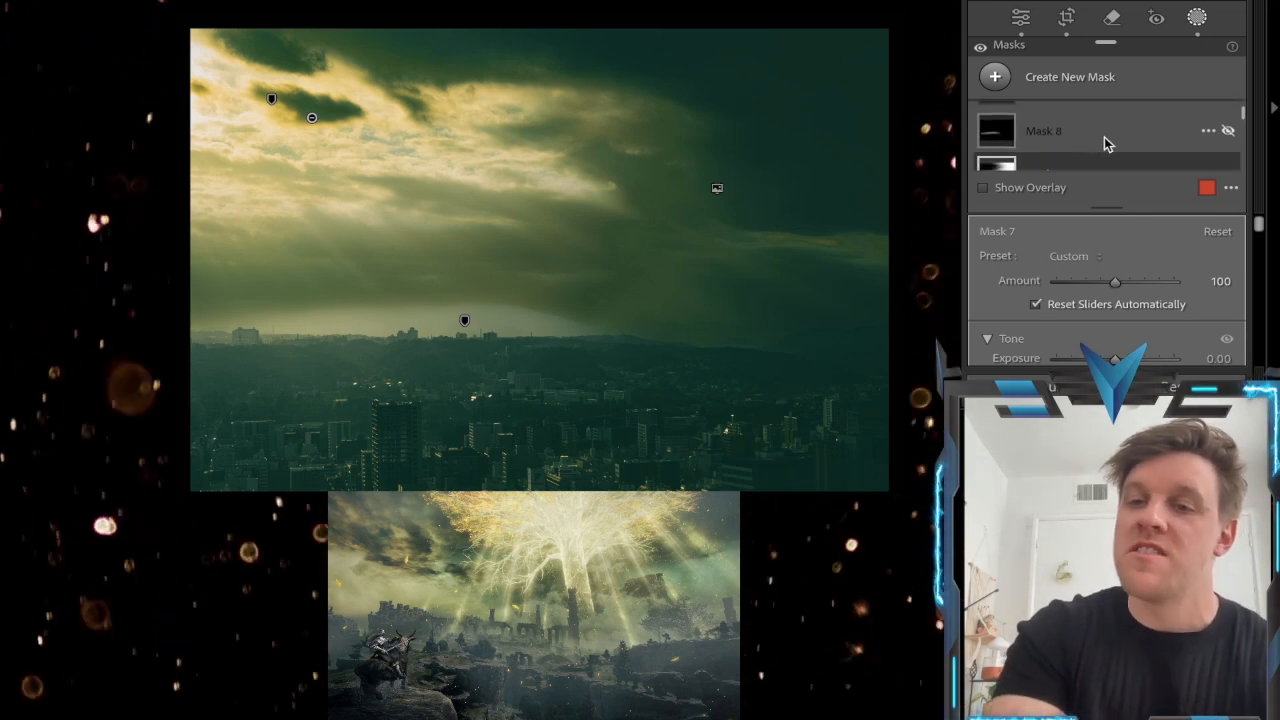
{"action": "left_click", "coordinate": [1229, 133]}
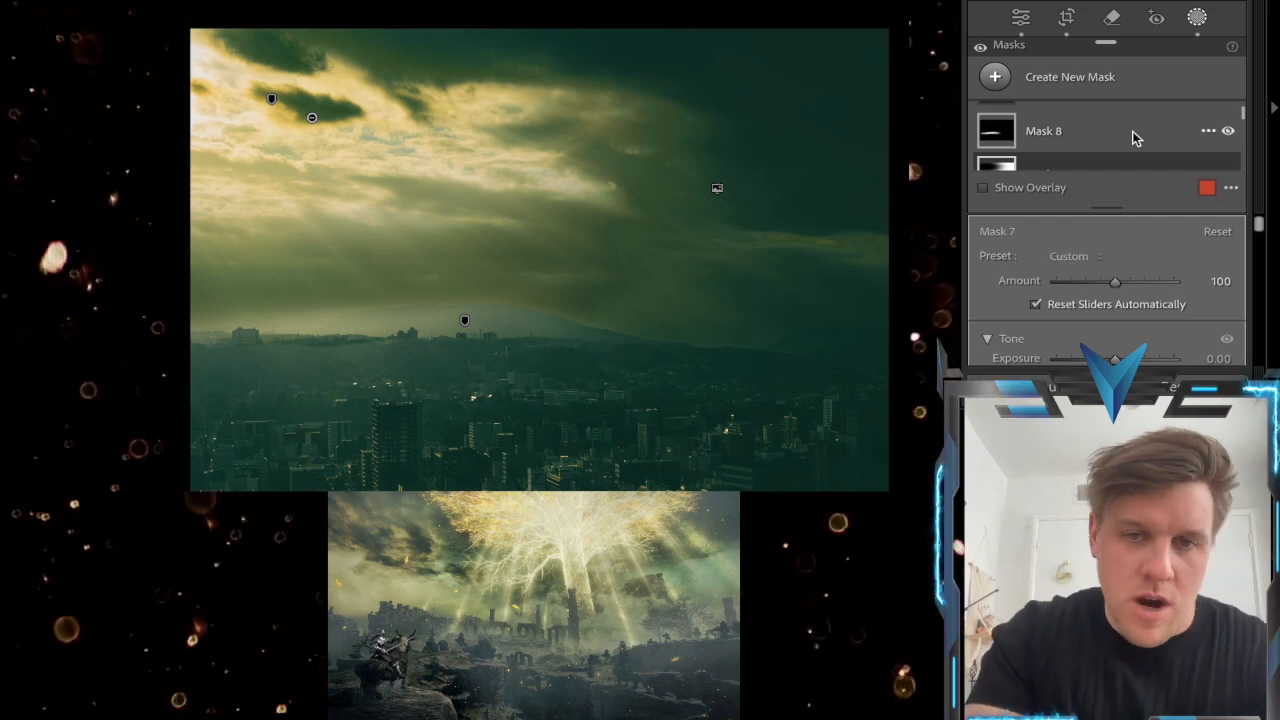
Activate Mask 9, the sky selection, and review its tone and effects settings
{"action": "scroll", "coordinate": [1132, 131], "scroll_direction": "down", "scroll_amount": 5}
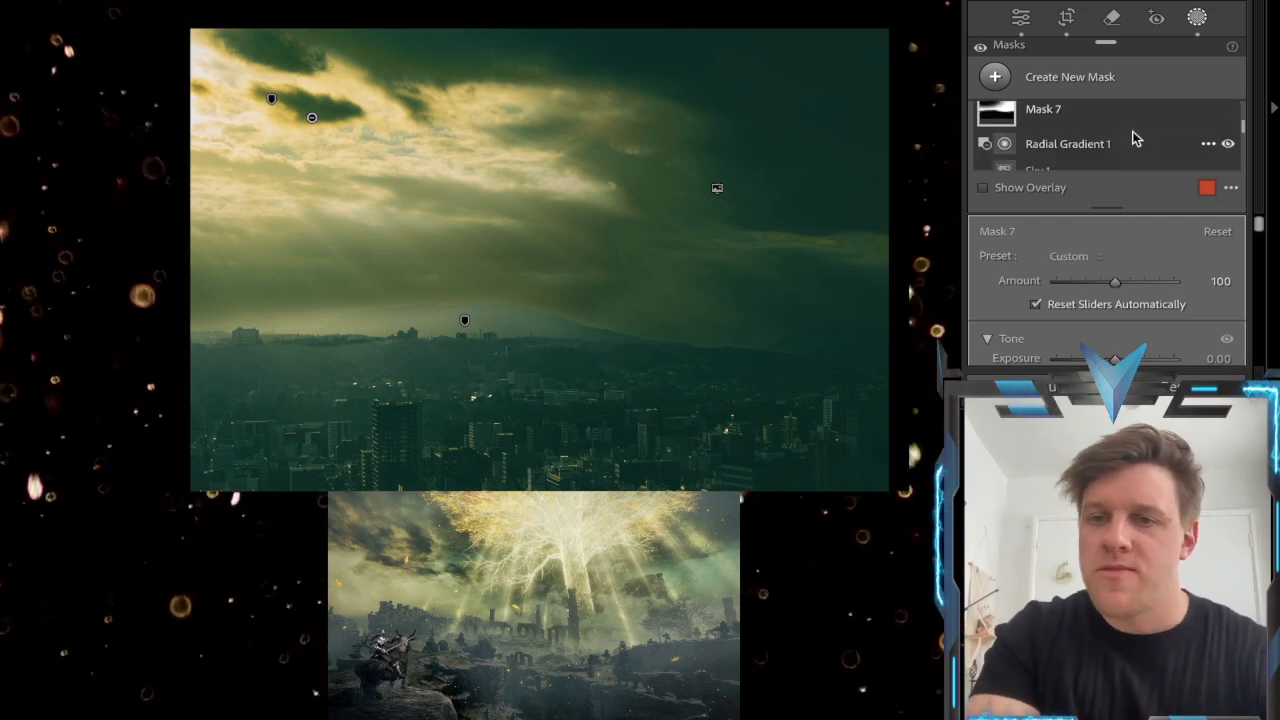
{"action": "scroll", "coordinate": [1132, 131], "scroll_direction": "up", "scroll_amount": 3}
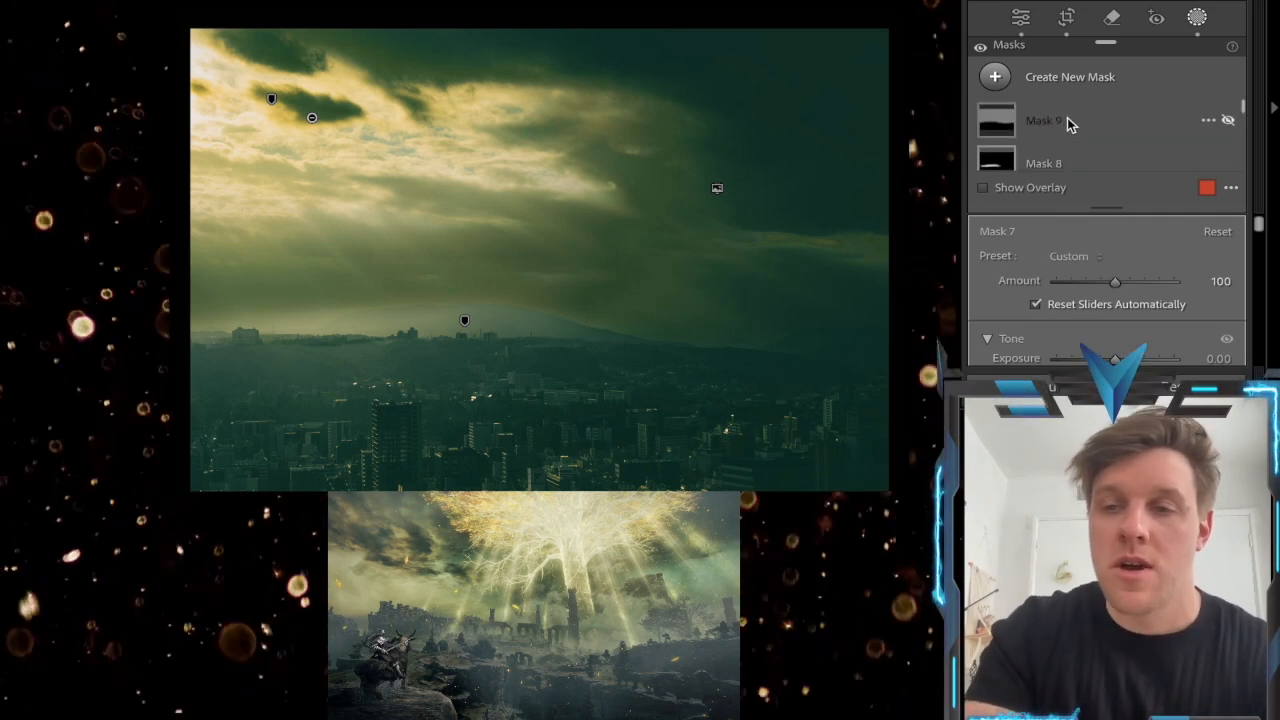
{"action": "left_click", "coordinate": [1055, 122]}
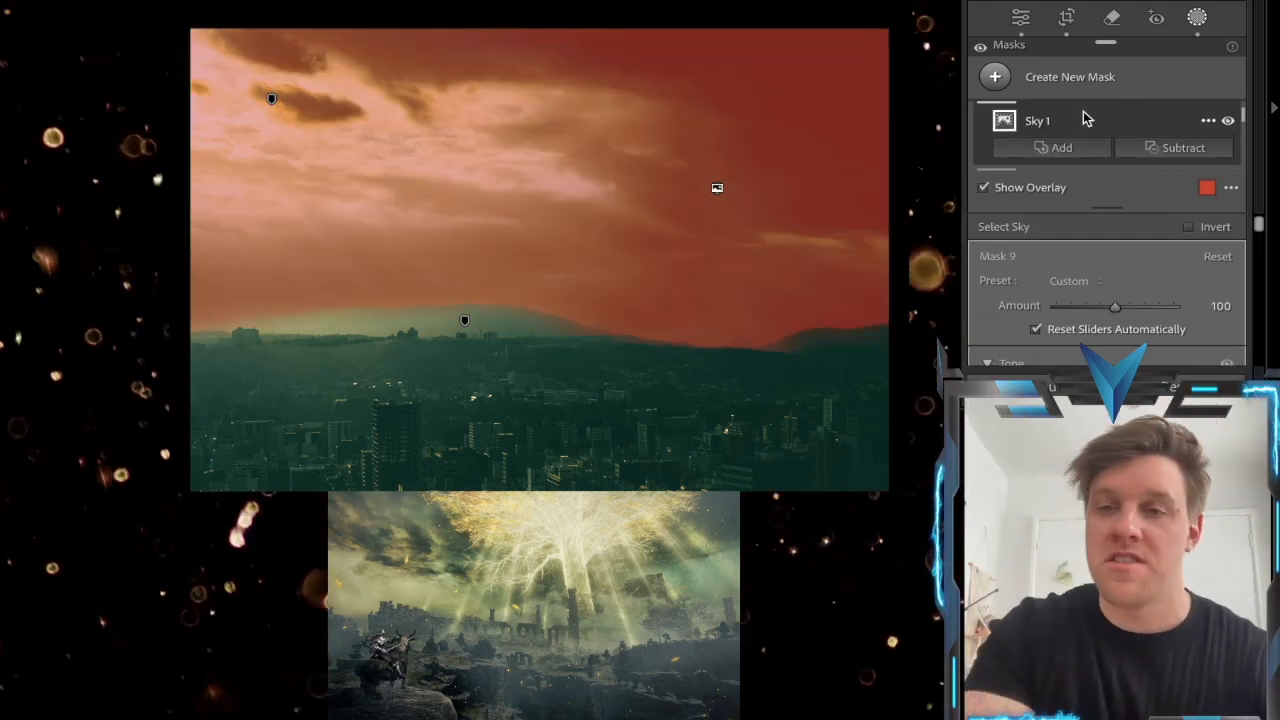
{"action": "scroll", "coordinate": [1083, 111], "scroll_direction": "down", "scroll_amount": 1}
{"action": "scroll", "coordinate": [1097, 340], "scroll_direction": "down", "scroll_amount": 5}
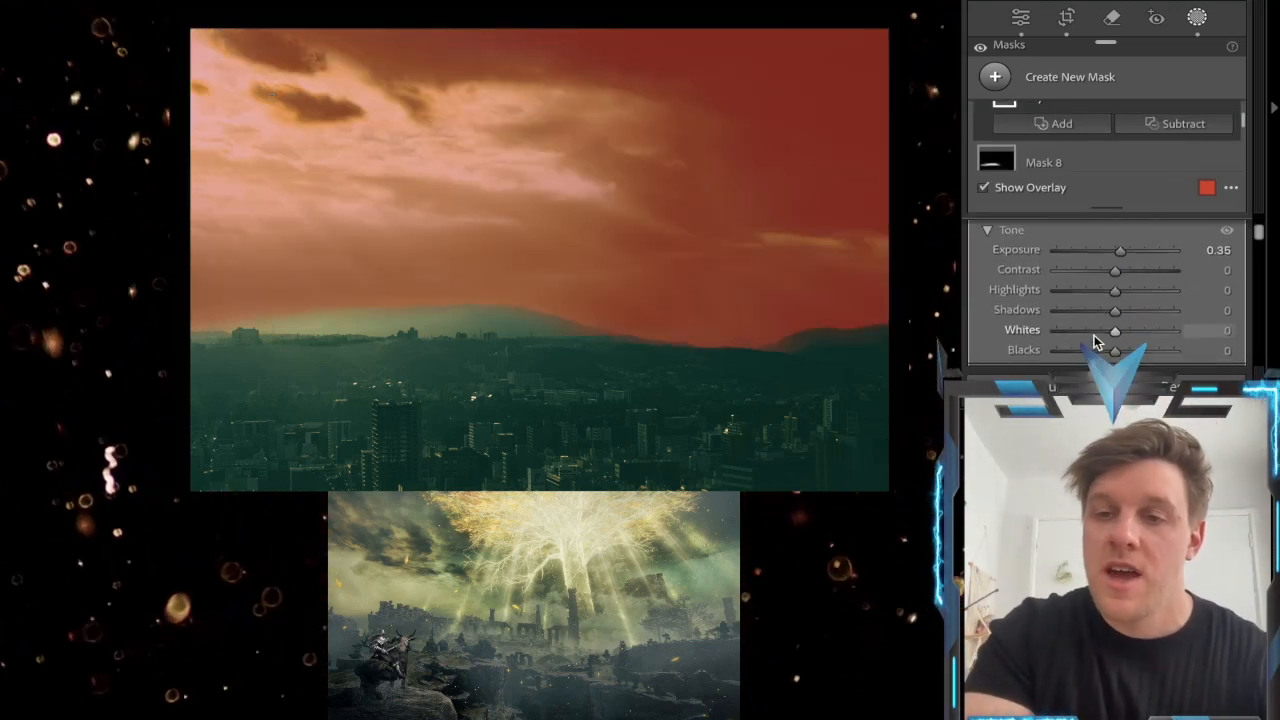
{"action": "left_click_drag", "start_coordinate": [1108, 252], "coordinate": [1113, 258]}
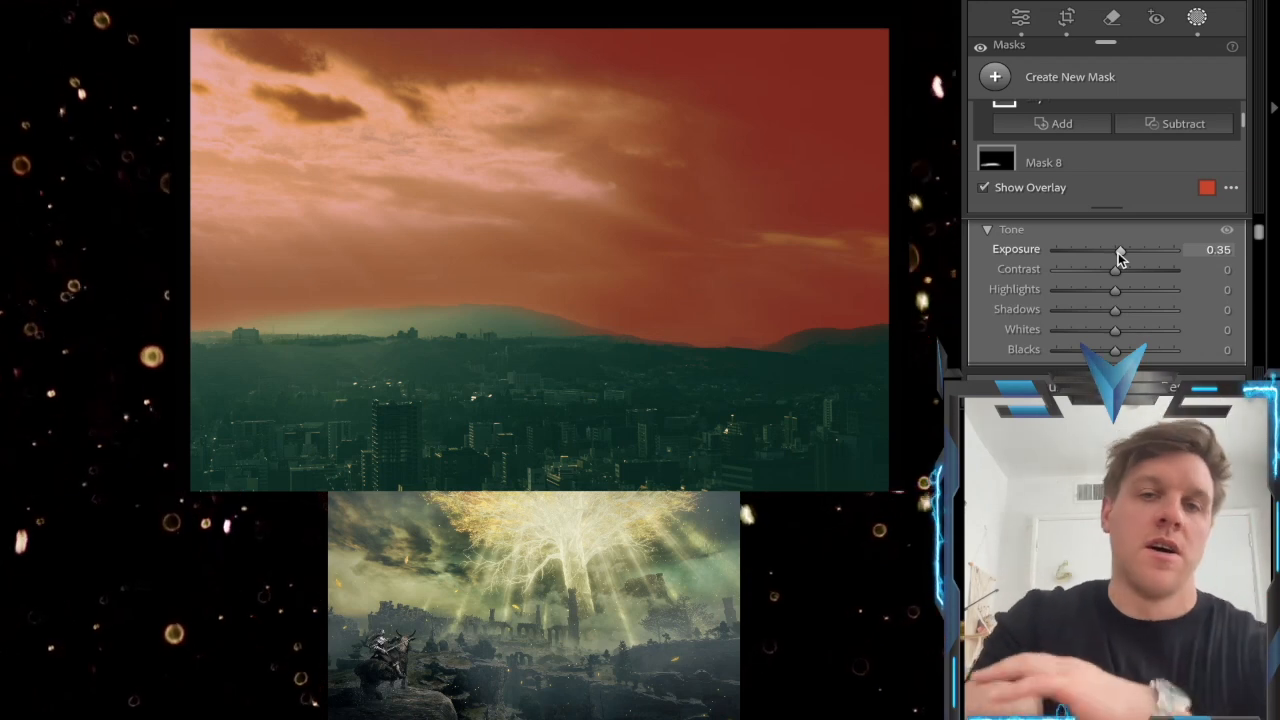
{"action": "scroll", "coordinate": [1118, 255], "scroll_direction": "down", "scroll_amount": 6}
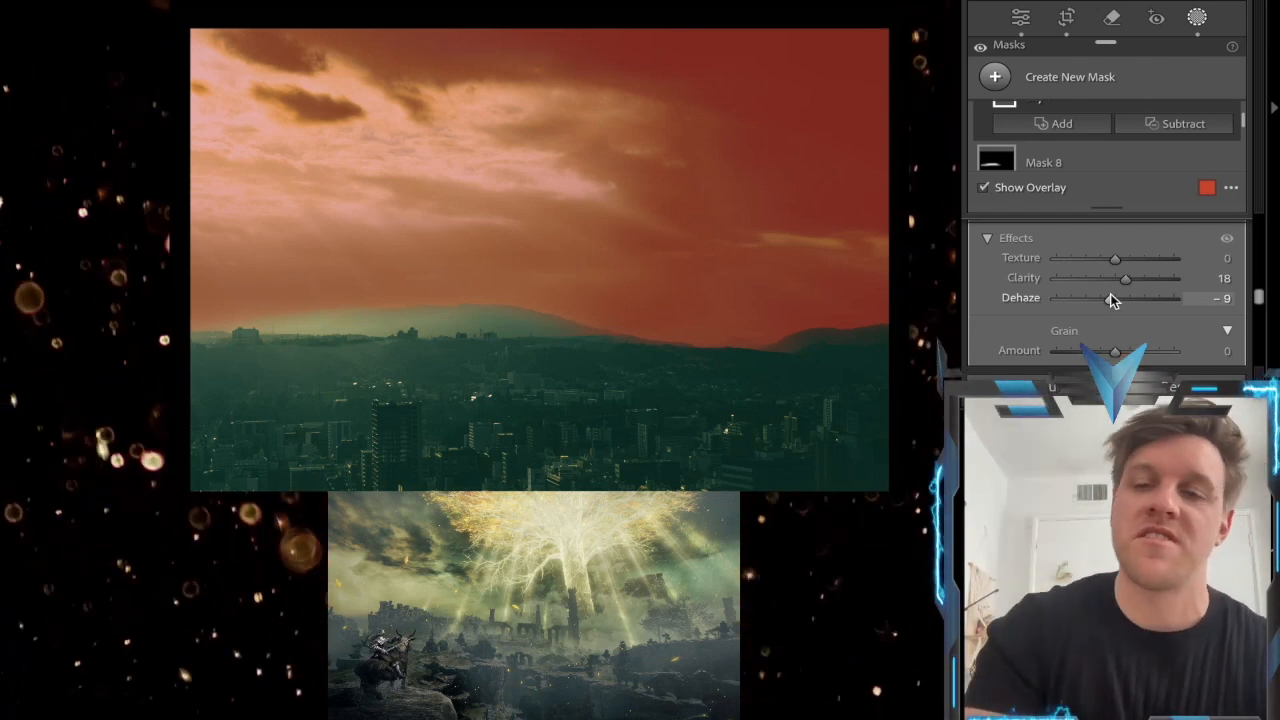
Hide the mask overlay and toggle Mask 9 off and on to compare its effect on the sky
{"action": "scroll", "coordinate": [1112, 155], "scroll_direction": "up", "scroll_amount": 2}
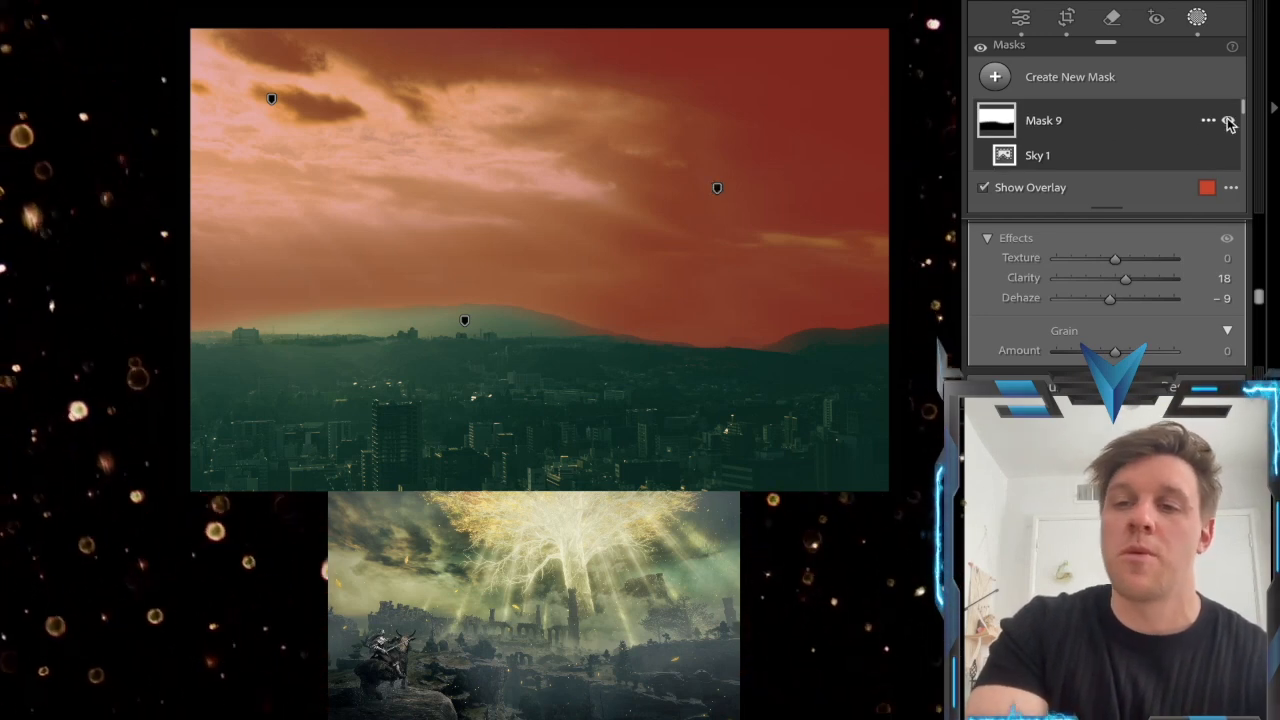
{"action": "left_click", "coordinate": [985, 188]}
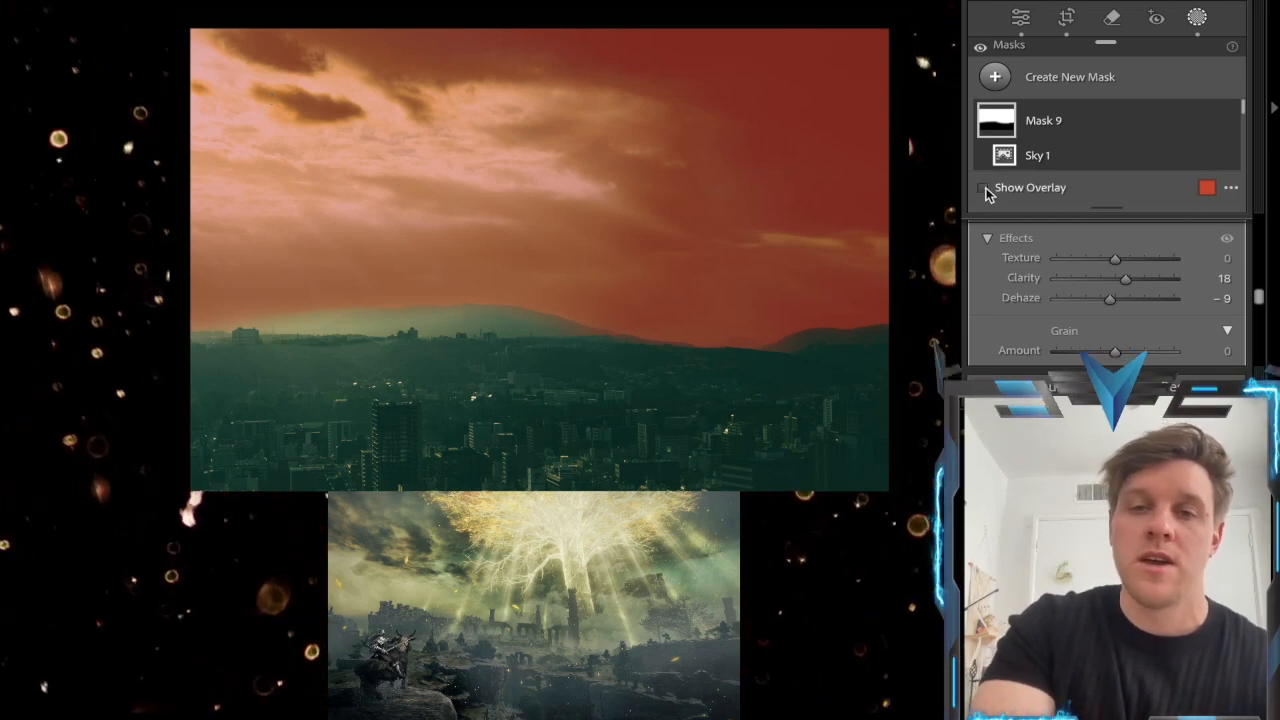
{"action": "left_click", "coordinate": [1228, 121]}
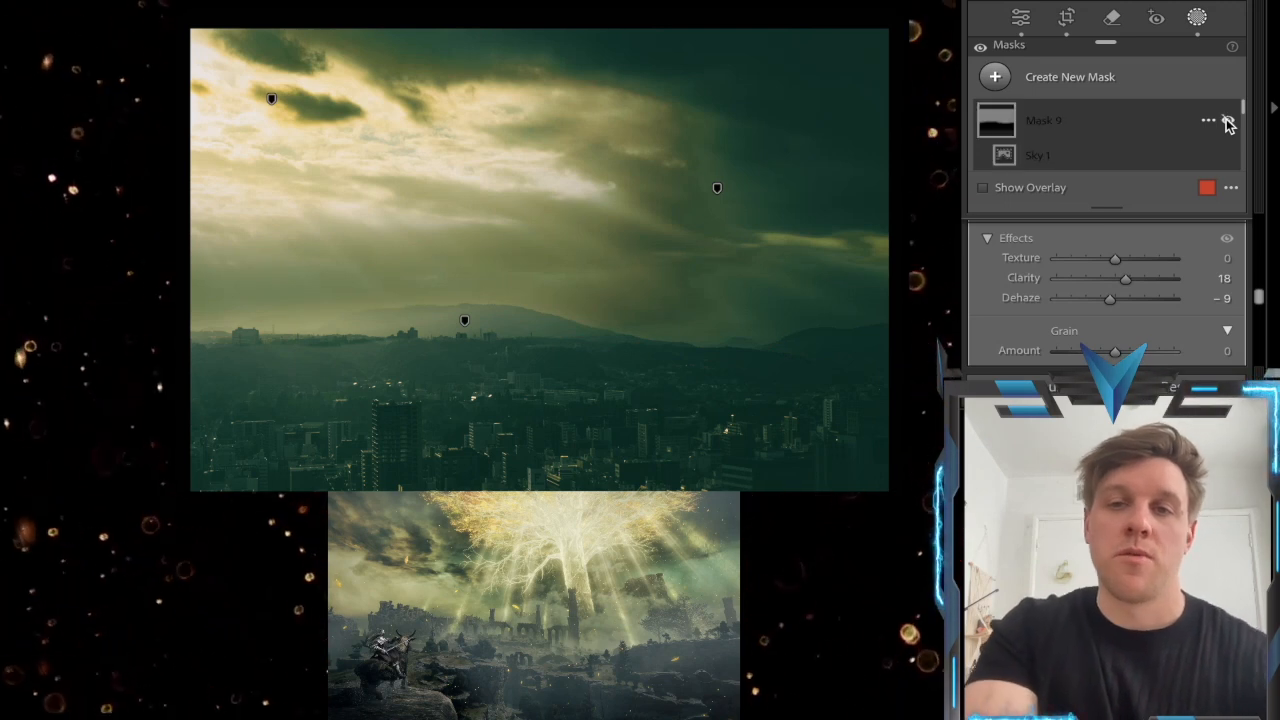
{"action": "left_click", "coordinate": [1228, 121]}
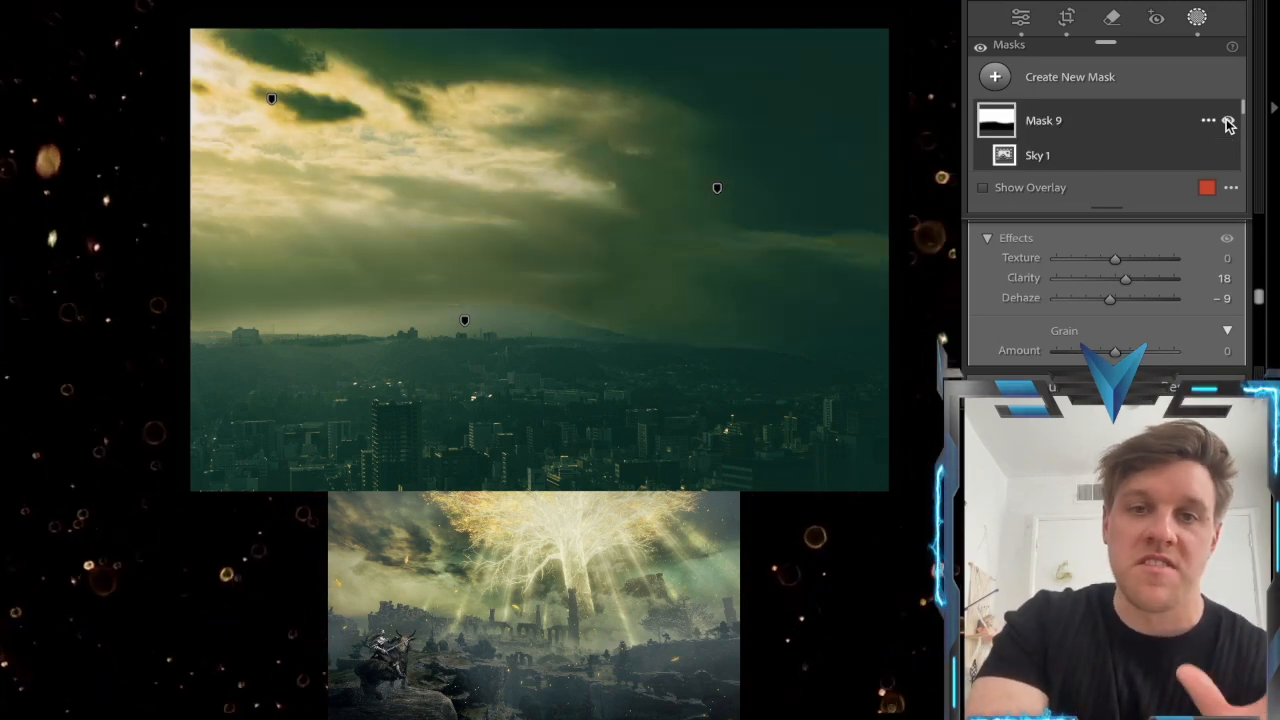
{"action": "left_click", "coordinate": [1228, 121]}
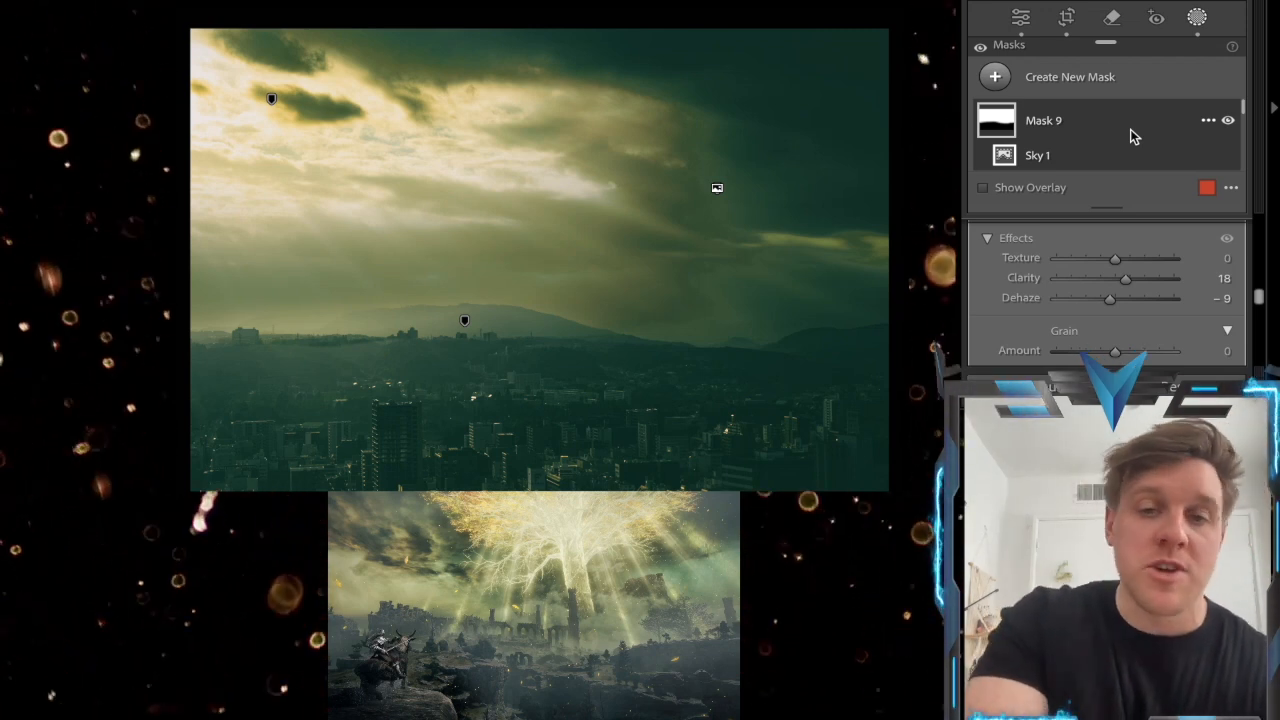
Activate Mask 5, covering the city below the sky, and review its tone and color settings
{"action": "scroll", "coordinate": [1131, 130], "scroll_direction": "down", "scroll_amount": 3}
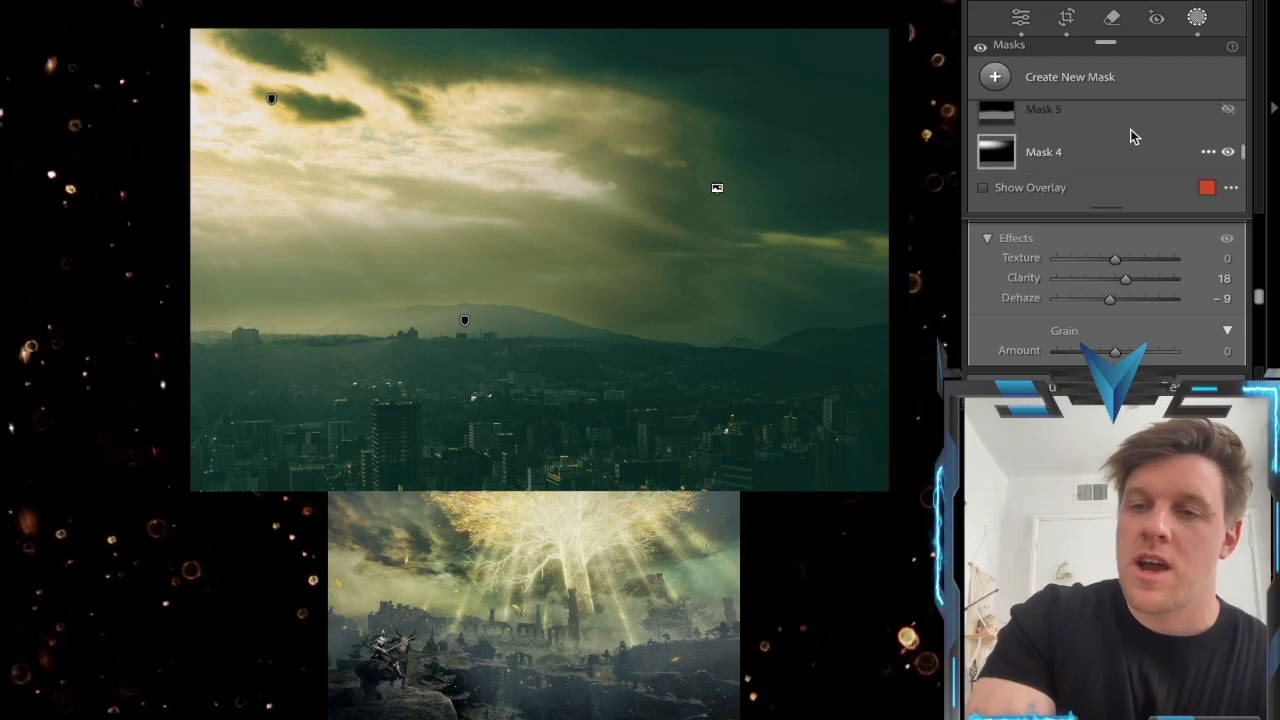
{"action": "left_click", "coordinate": [1062, 121]}
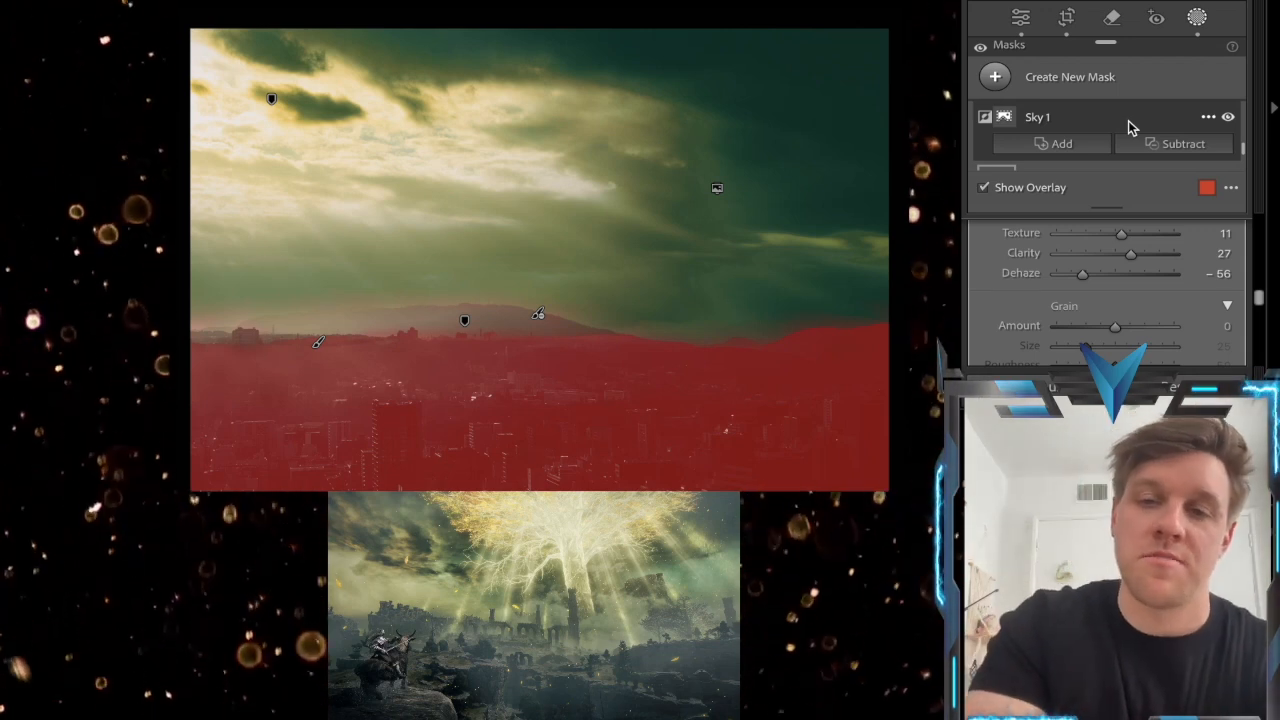
{"action": "scroll", "coordinate": [1124, 293], "scroll_direction": "down", "scroll_amount": 10}
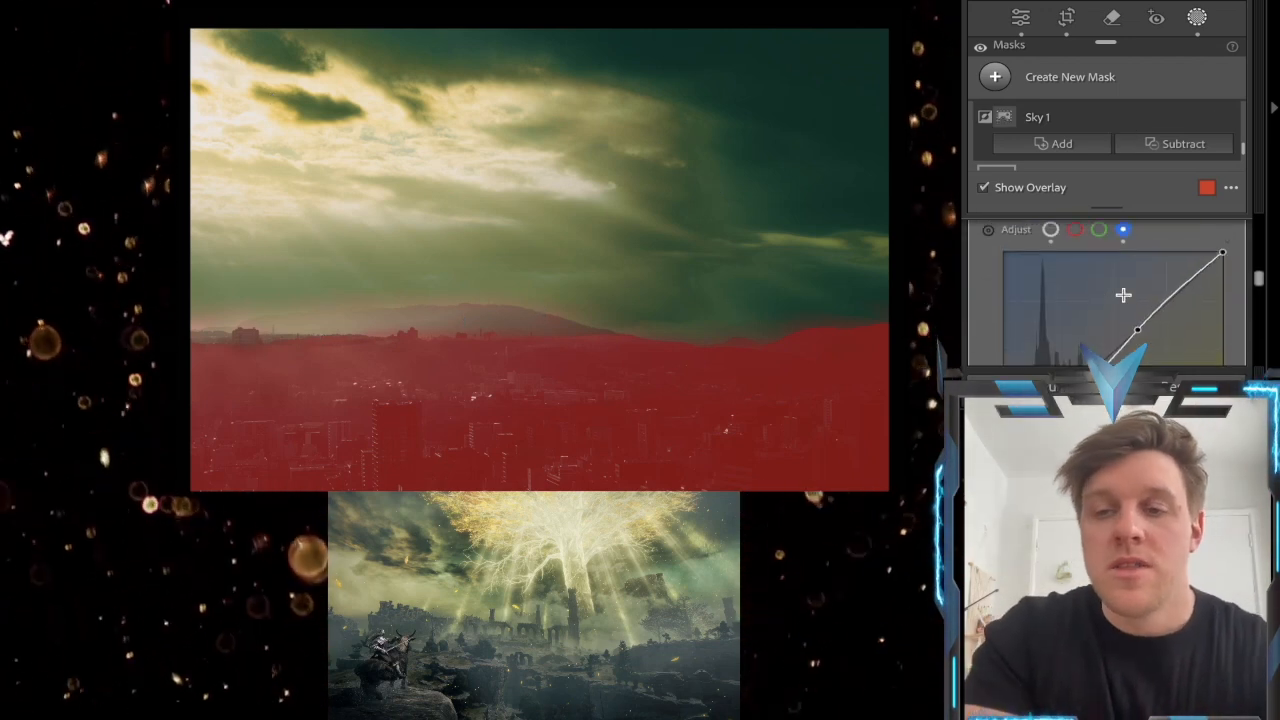
{"action": "scroll", "coordinate": [1124, 293], "scroll_direction": "up", "scroll_amount": 10}
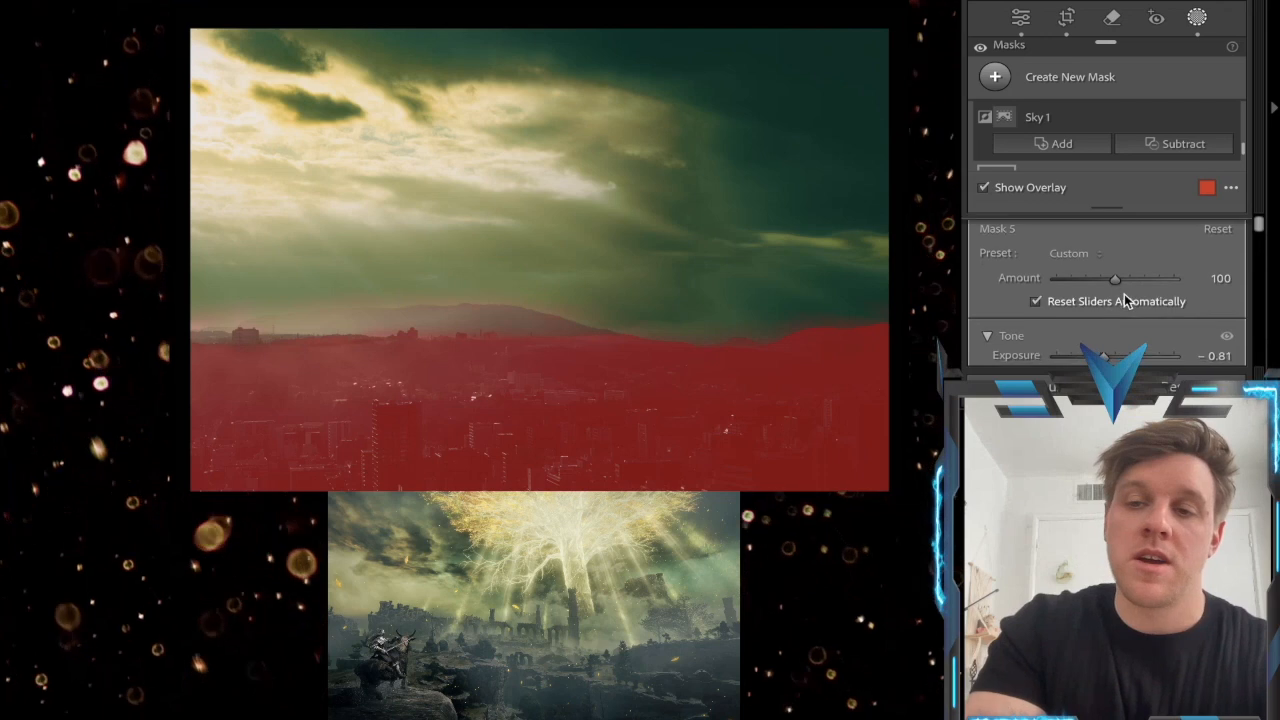
{"action": "scroll", "coordinate": [1124, 298], "scroll_direction": "down", "scroll_amount": 2}
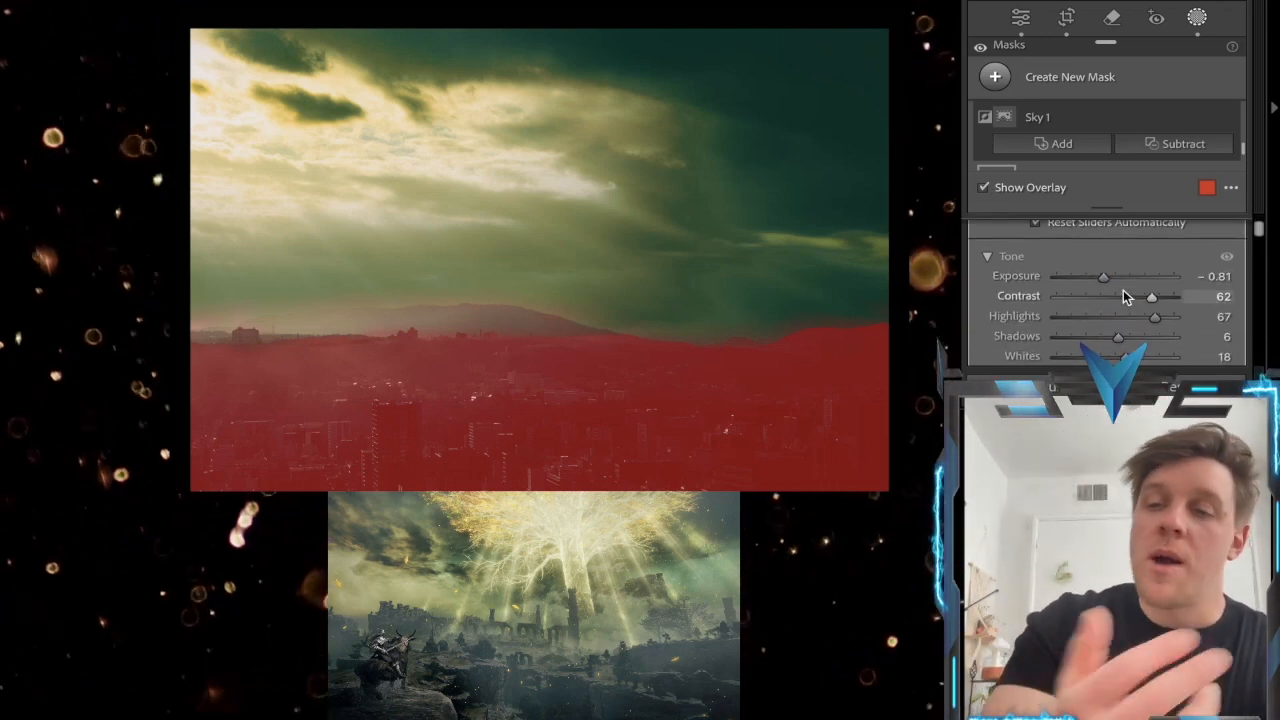
{"action": "scroll", "coordinate": [1123, 292], "scroll_direction": "down", "scroll_amount": 2}
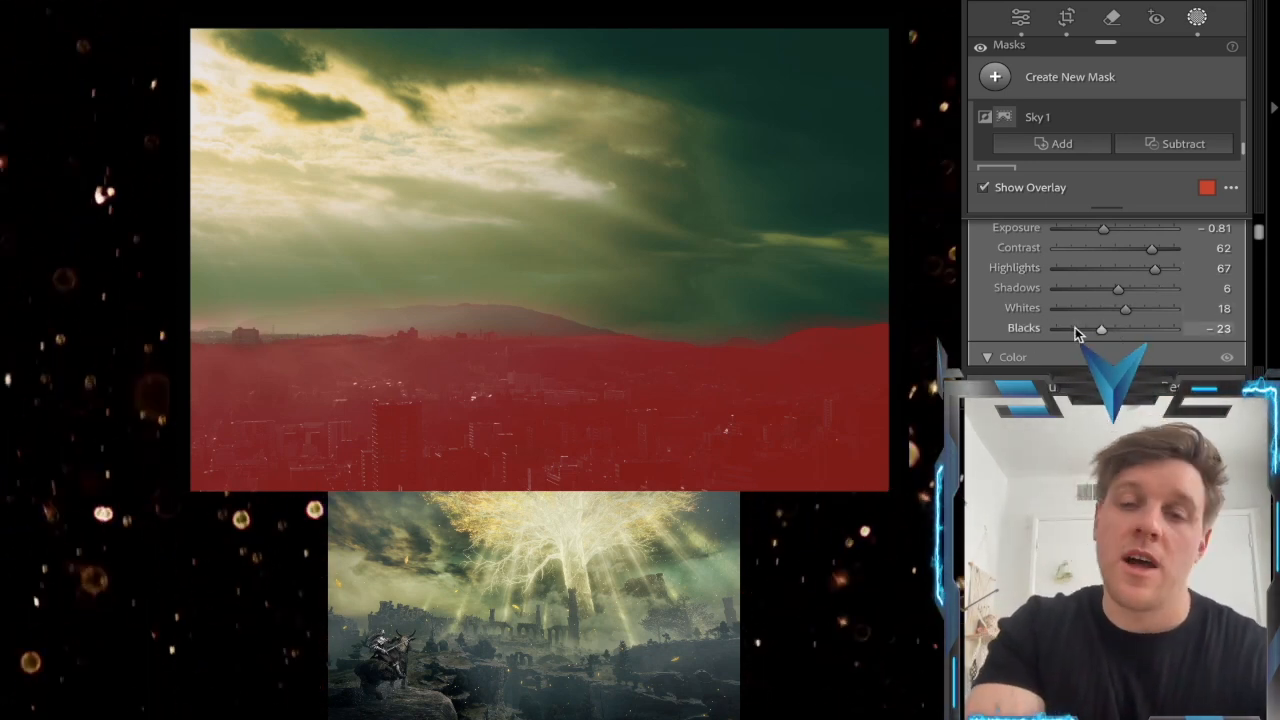
{"action": "scroll", "coordinate": [1101, 294], "scroll_direction": "down", "scroll_amount": 3}
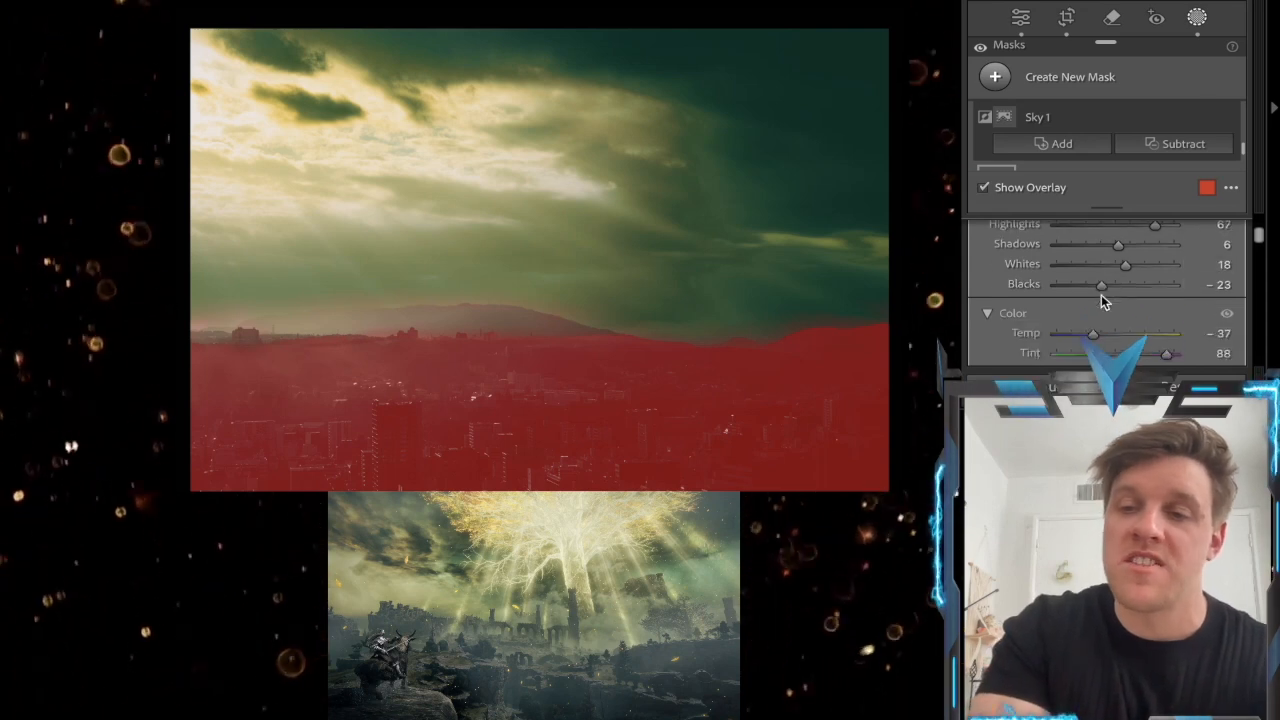
{"action": "scroll", "coordinate": [1104, 279], "scroll_direction": "up", "scroll_amount": 1}
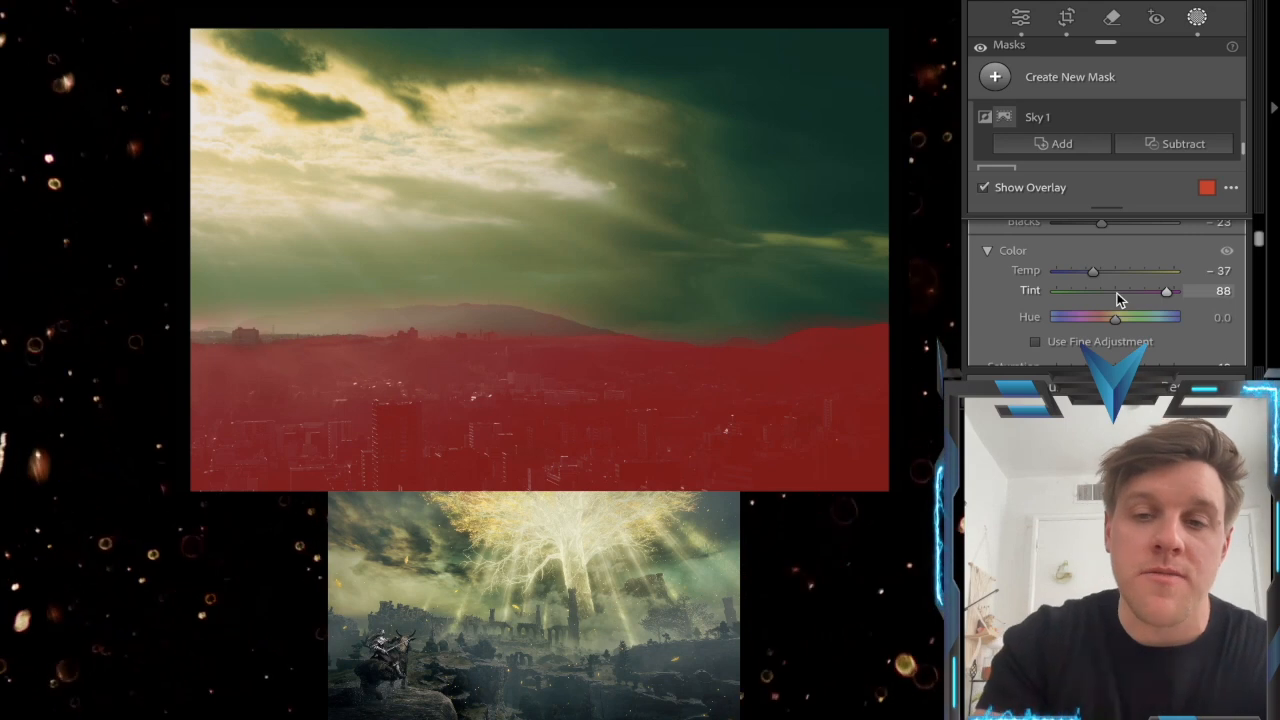
{"action": "scroll", "coordinate": [1117, 293], "scroll_direction": "down", "scroll_amount": 5}
{"action": "scroll", "coordinate": [1122, 276], "scroll_direction": "up", "scroll_amount": 2}
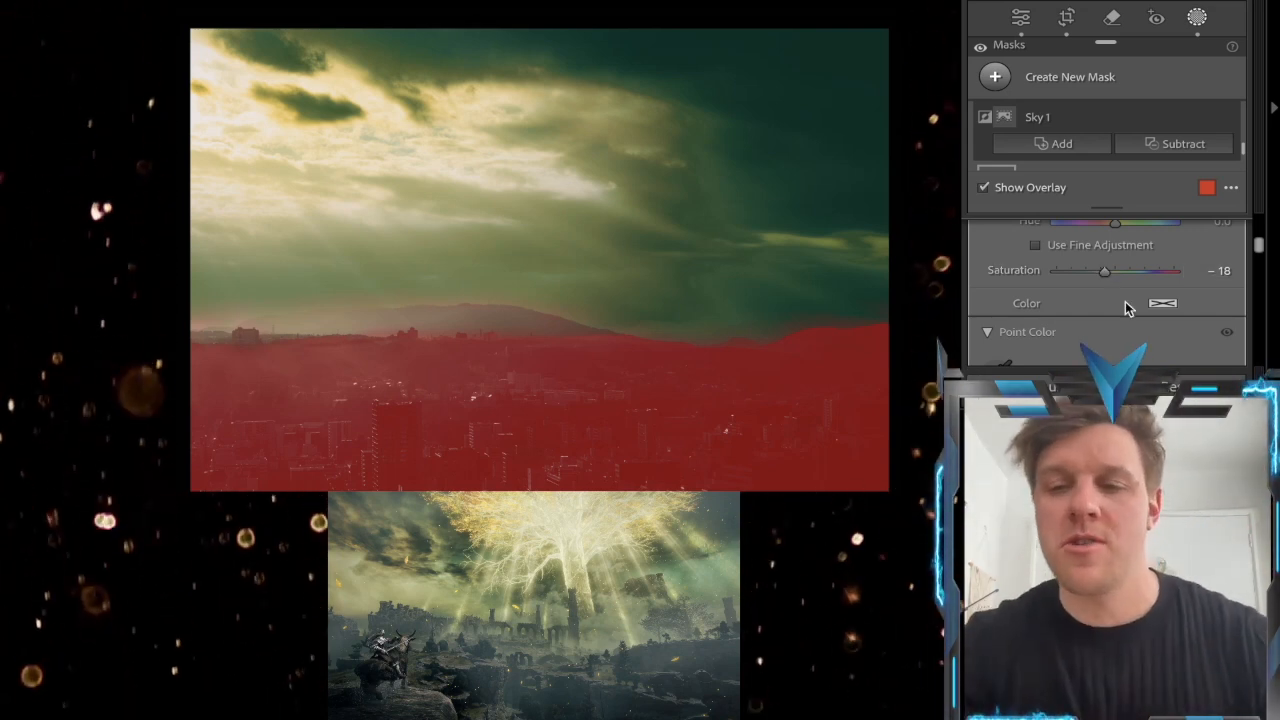
Examine the main tone curve and the blue channel curve of Mask 5
{"action": "scroll", "coordinate": [1127, 302], "scroll_direction": "down", "scroll_amount": 2}
{"action": "scroll", "coordinate": [1125, 301], "scroll_direction": "down", "scroll_amount": 5}
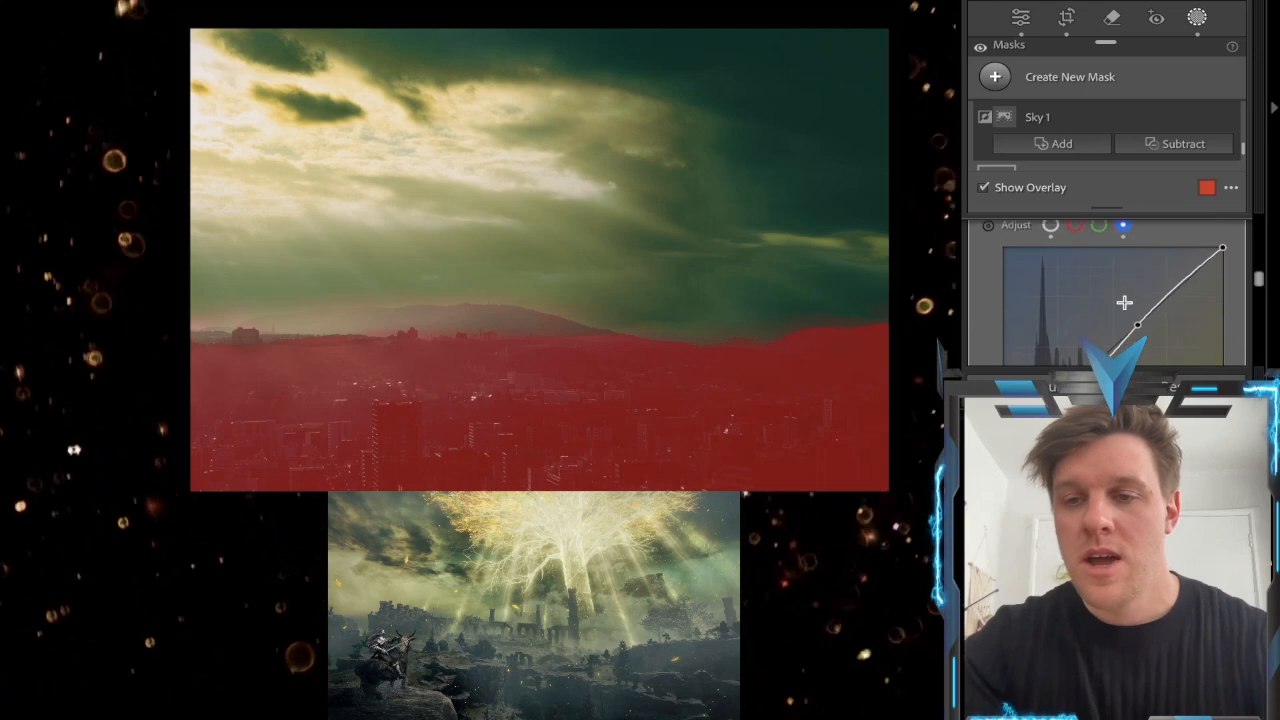
{"action": "left_click", "coordinate": [1051, 239]}
{"action": "scroll", "coordinate": [1087, 282], "scroll_direction": "down", "scroll_amount": 3}
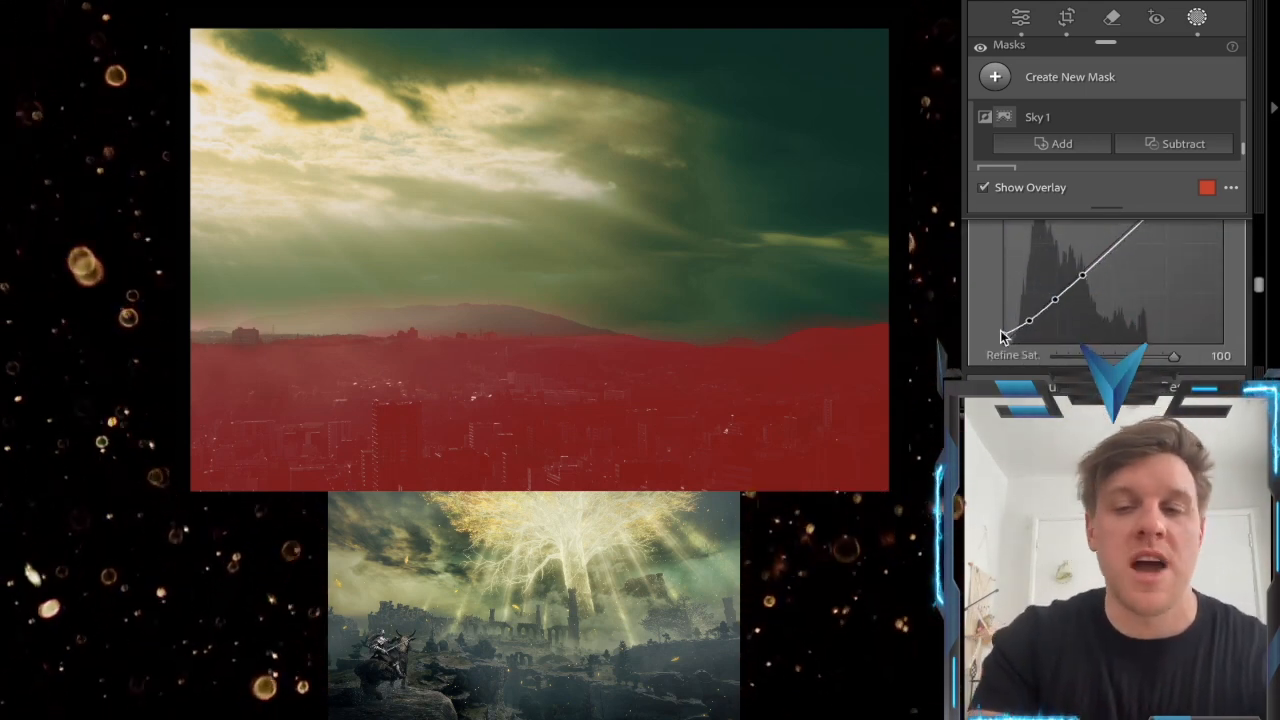
{"action": "scroll", "coordinate": [1000, 337], "scroll_direction": "up", "scroll_amount": 1}
{"action": "scroll", "coordinate": [1004, 338], "scroll_direction": "up", "scroll_amount": 2}
{"action": "left_click", "coordinate": [1123, 250]}
{"action": "scroll", "coordinate": [1127, 331], "scroll_direction": "down", "scroll_amount": 3}
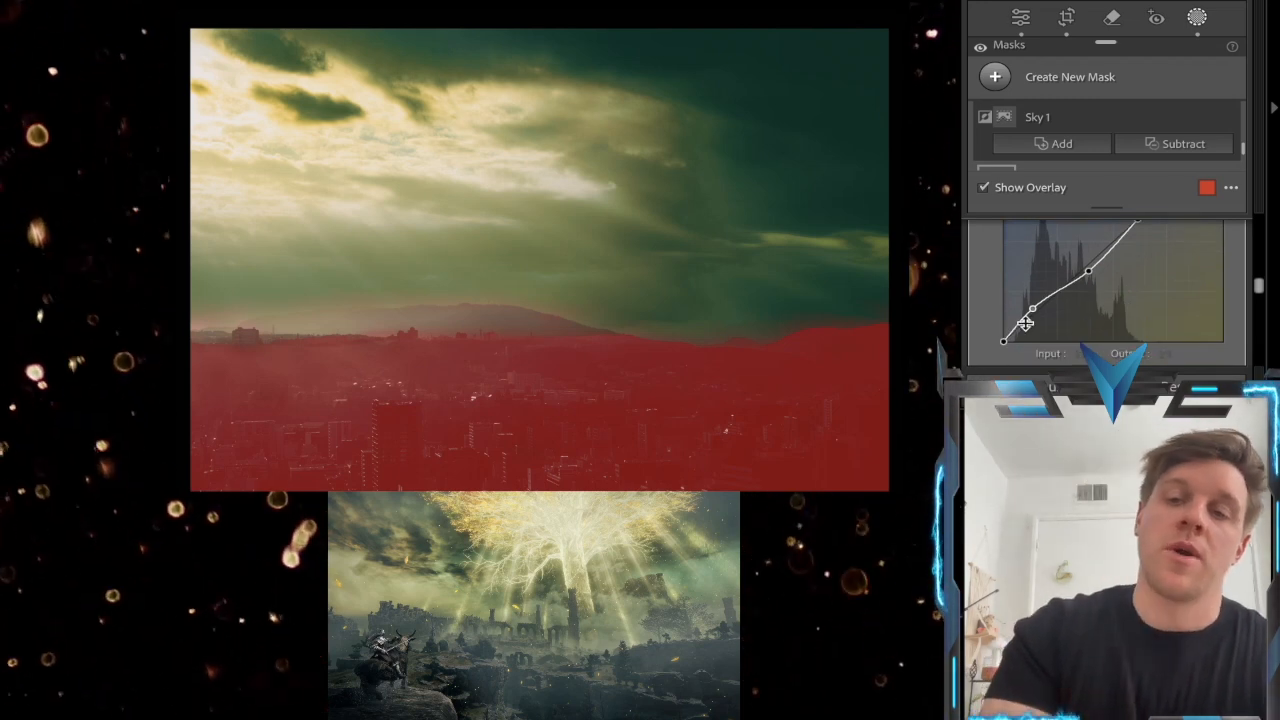
{"action": "scroll", "coordinate": [1050, 310], "scroll_direction": "up", "scroll_amount": 1}
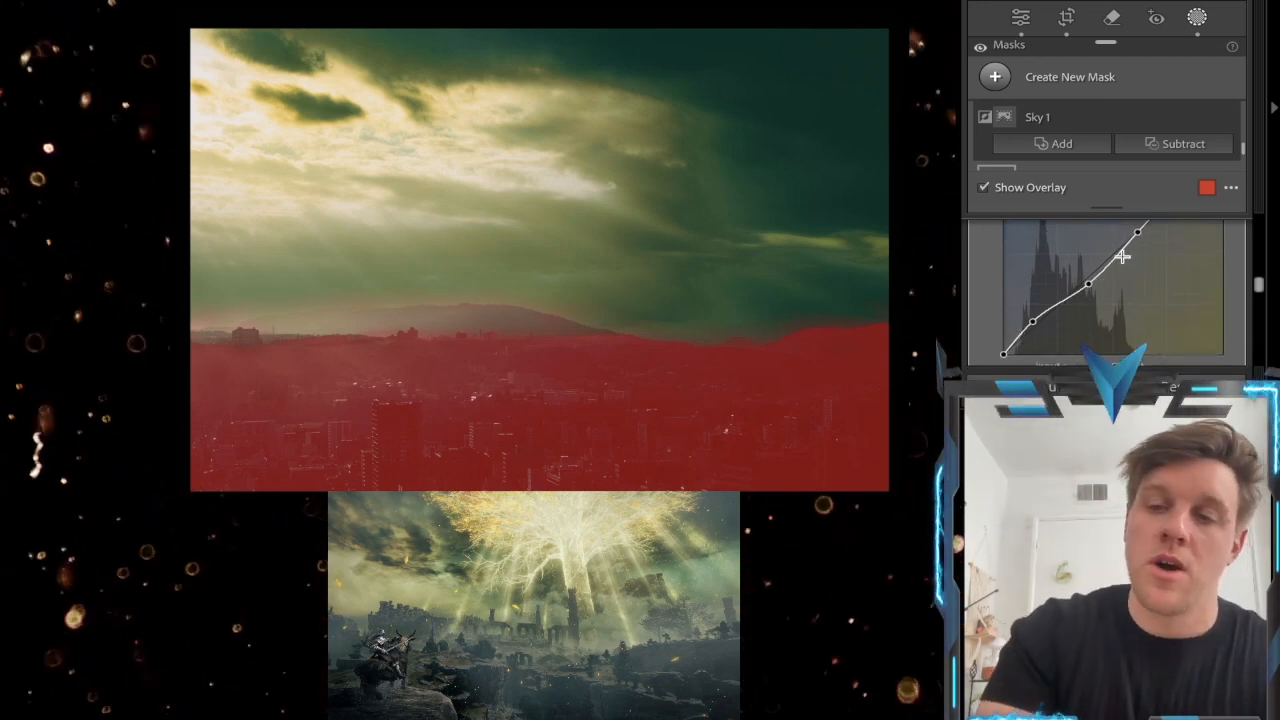
{"action": "scroll", "coordinate": [1123, 260], "scroll_direction": "up", "scroll_amount": 2}
{"action": "scroll", "coordinate": [1118, 266], "scroll_direction": "up", "scroll_amount": 1}
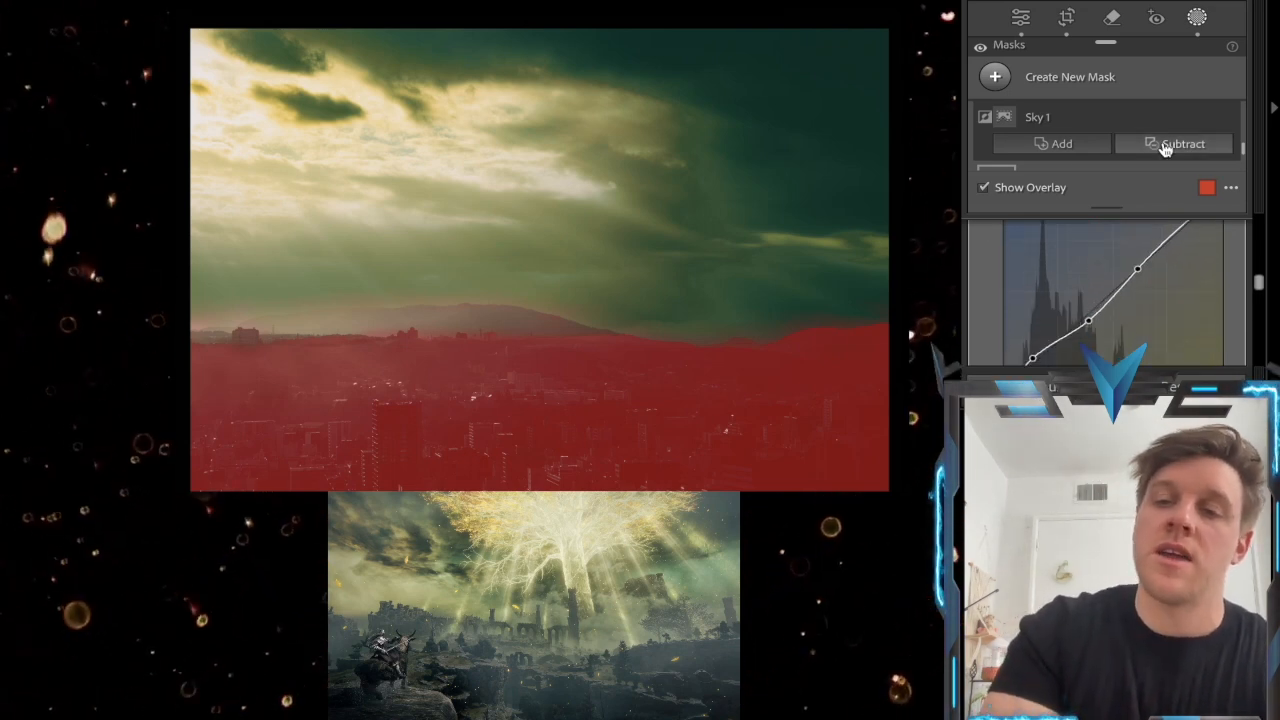
Hide the mask overlay to view the city with the Mask 5 adjustments
{"action": "left_click", "coordinate": [984, 188]}
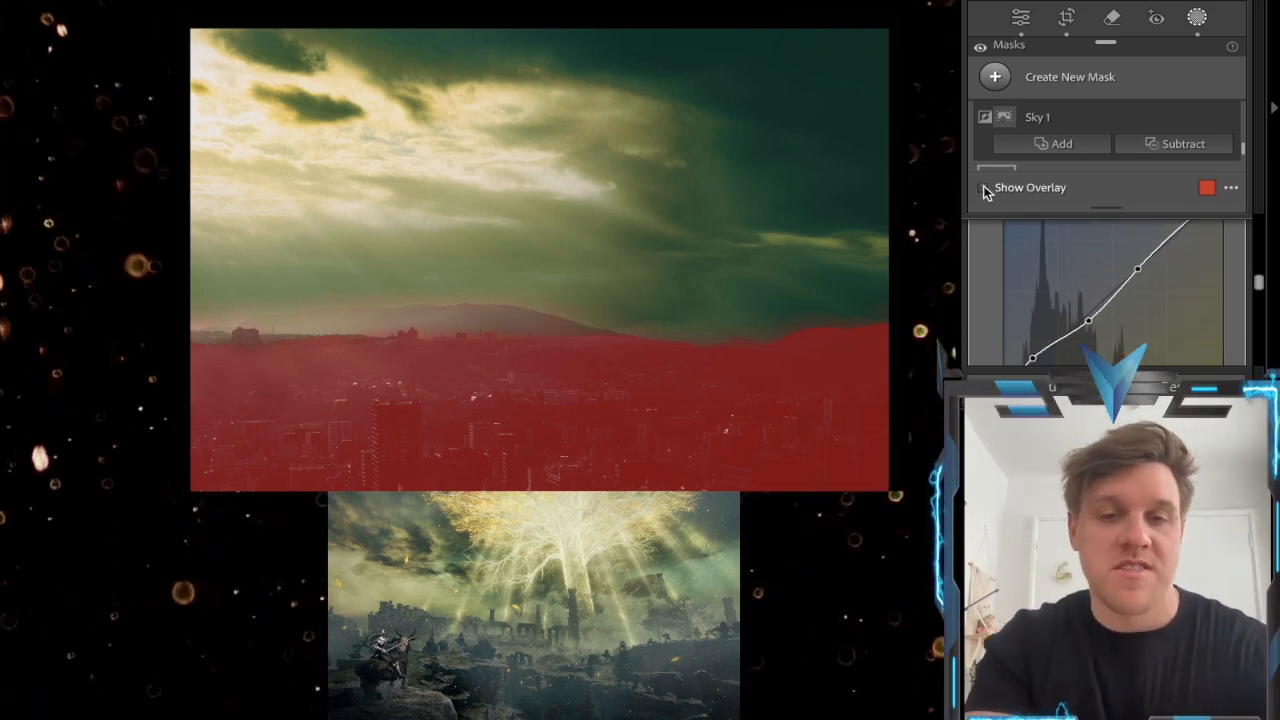
{"action": "scroll", "coordinate": [1158, 121], "scroll_direction": "up", "scroll_amount": 1}
{"action": "scroll", "coordinate": [1158, 121], "scroll_direction": "up", "scroll_amount": 3}
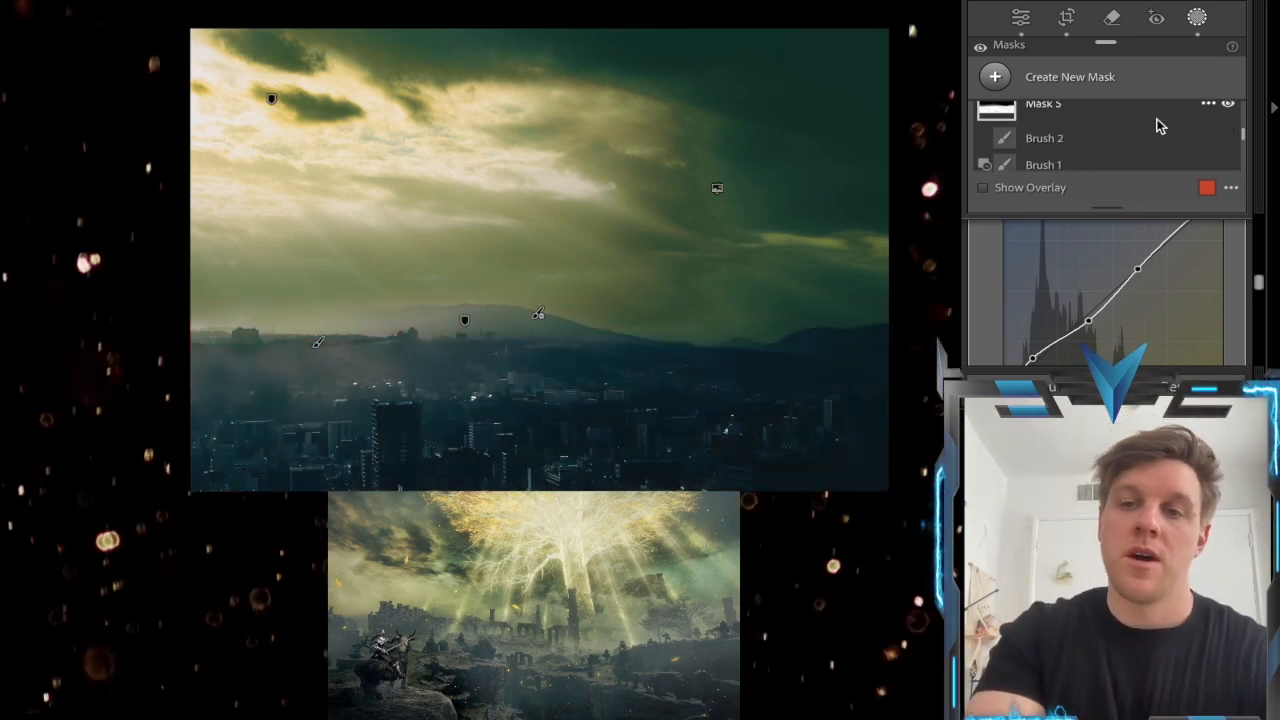